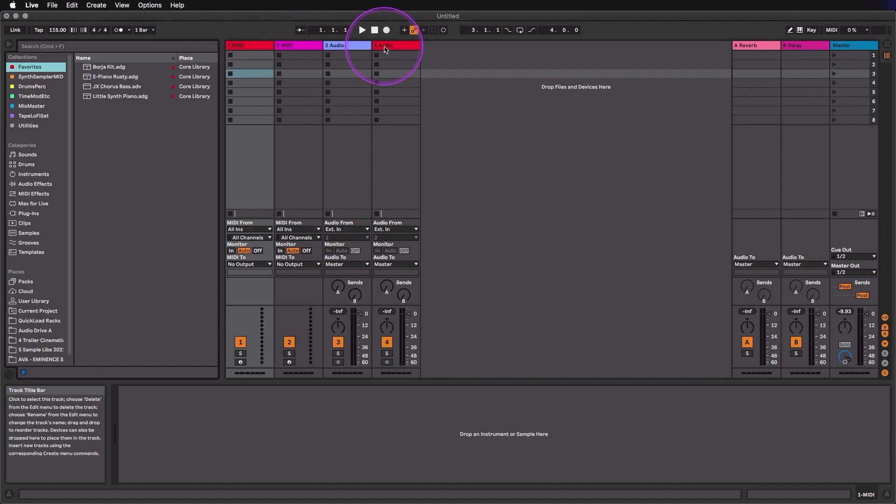
- Delete the two audio tracks so that only the two MIDI tracks are left beside the returns and master
left_click(385, 47)
key("Delete")
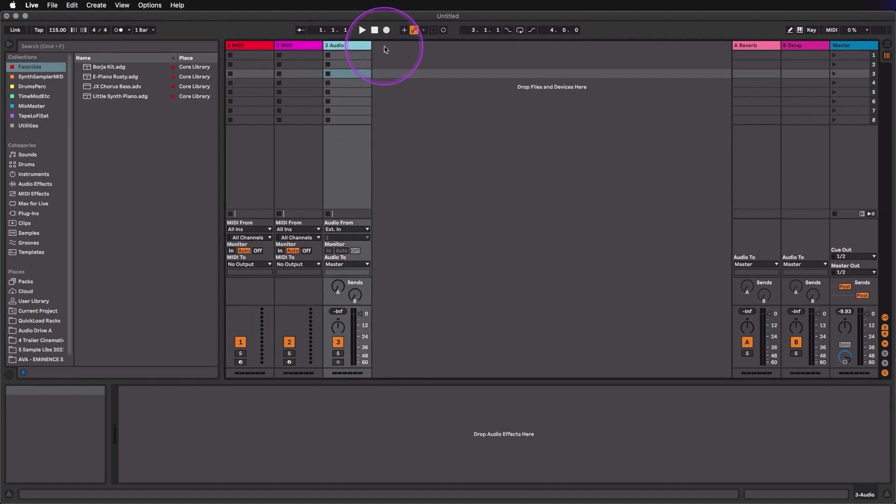
key("Delete")
- Insert two more MIDI tracks after the existing two
right_click(385, 49)
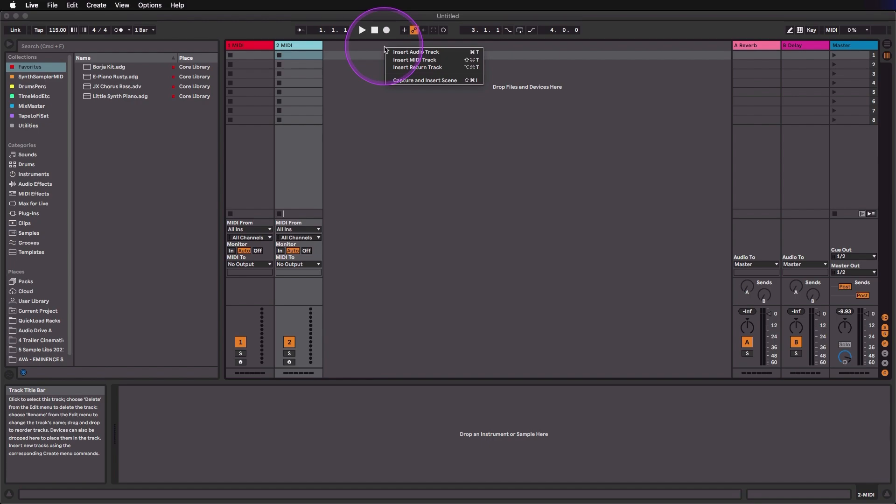
left_click(413, 60)
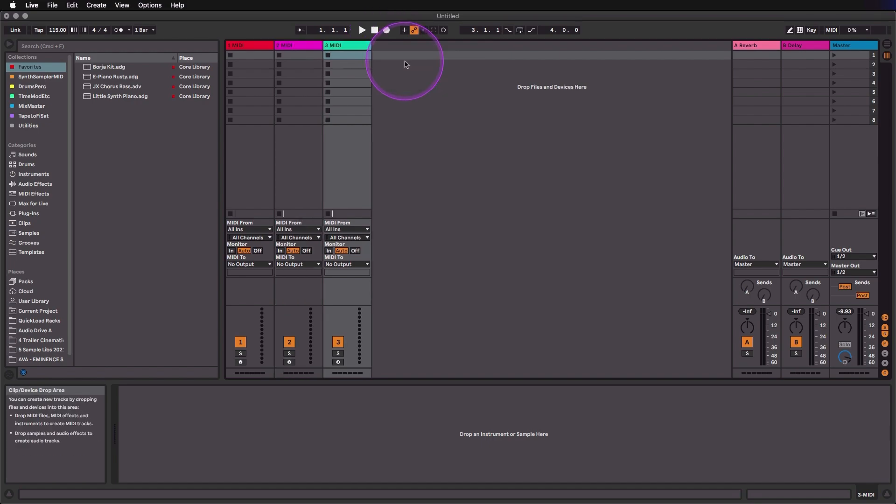
key("super+shift+t")
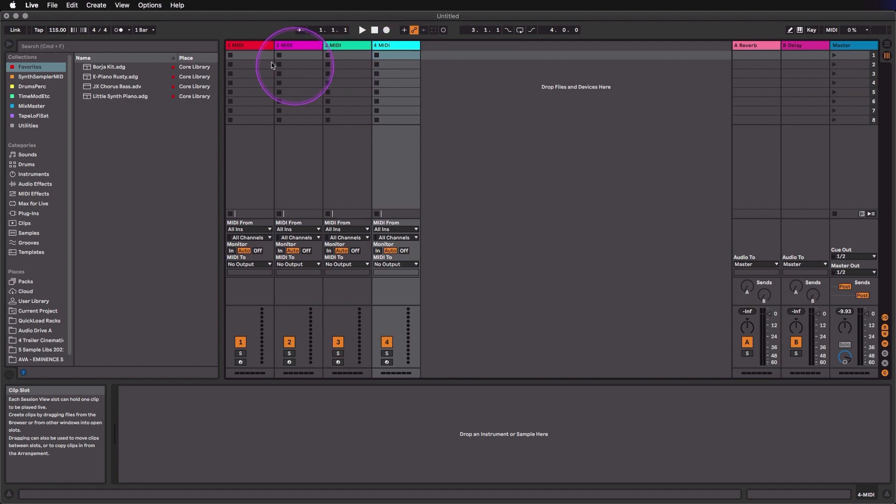
- Select the first MIDI track and set the project tempo to 115
left_click(248, 48)
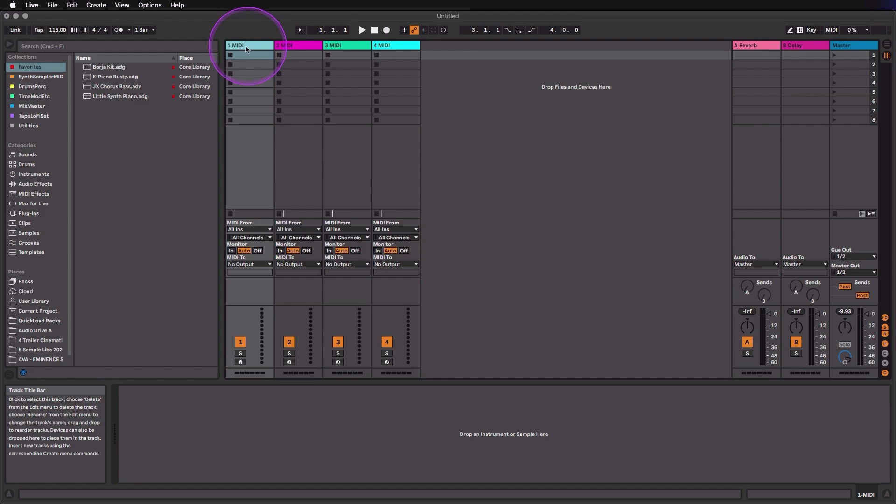
left_click(56, 33)
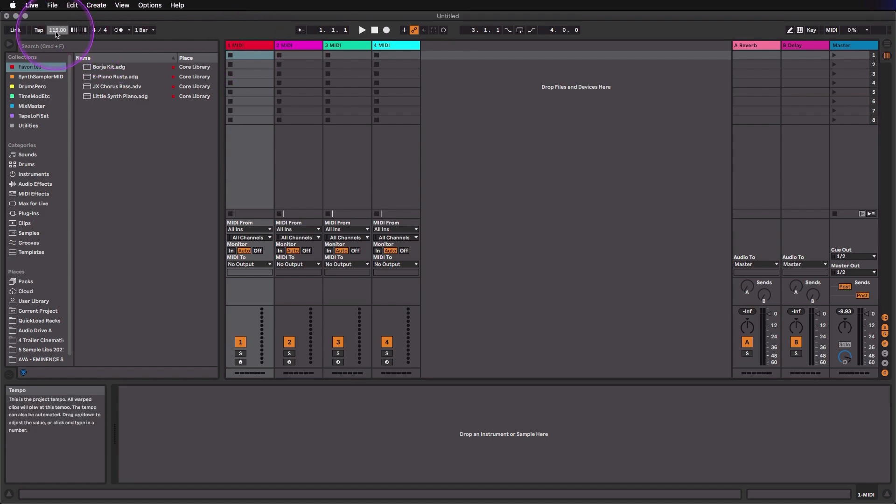
type("115")
key("Return")
- Search the Drums category for "borja" and load Borja Kit.adg onto the first MIDI track
left_click(51, 46)
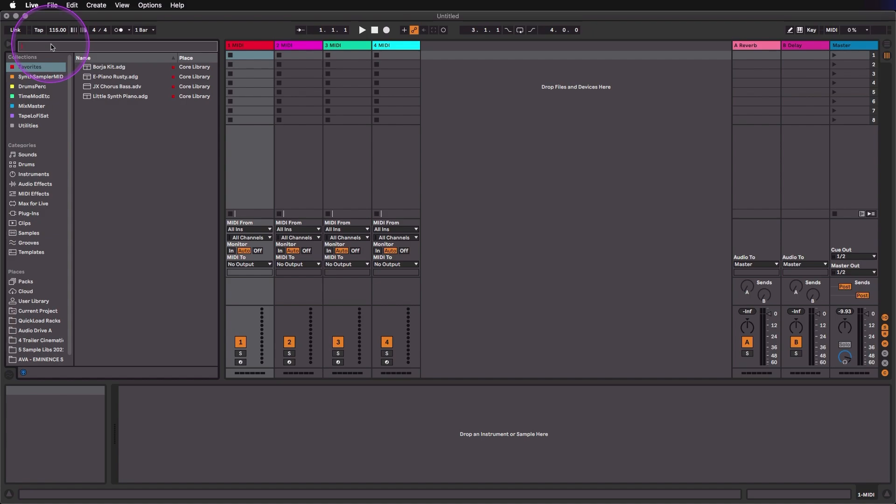
type("borja")
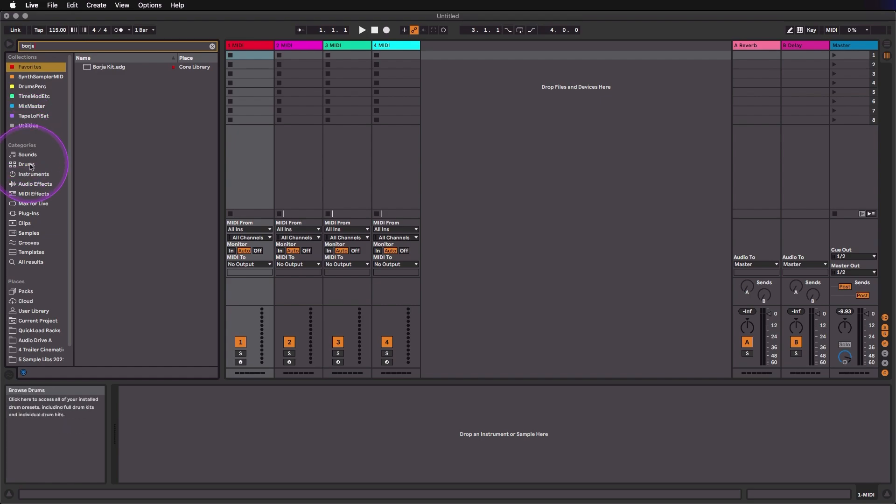
left_click(27, 164)
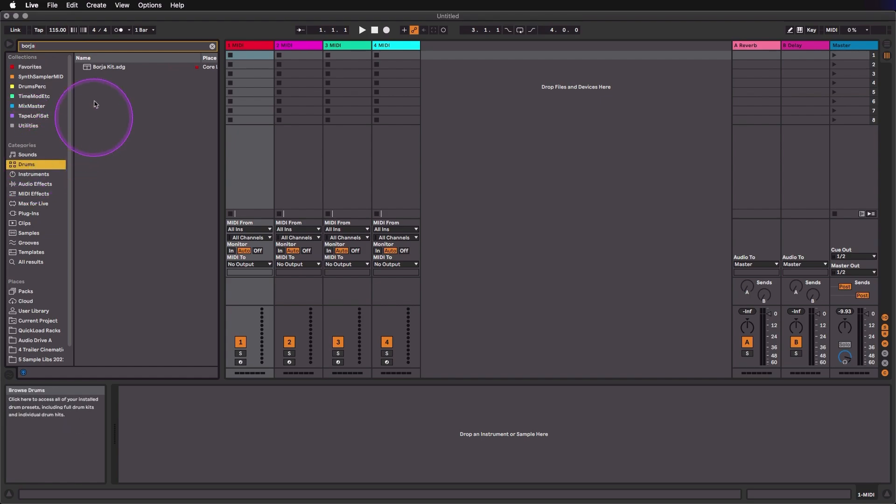
left_click(100, 68)
left_click_drag(133, 89, 246, 76)
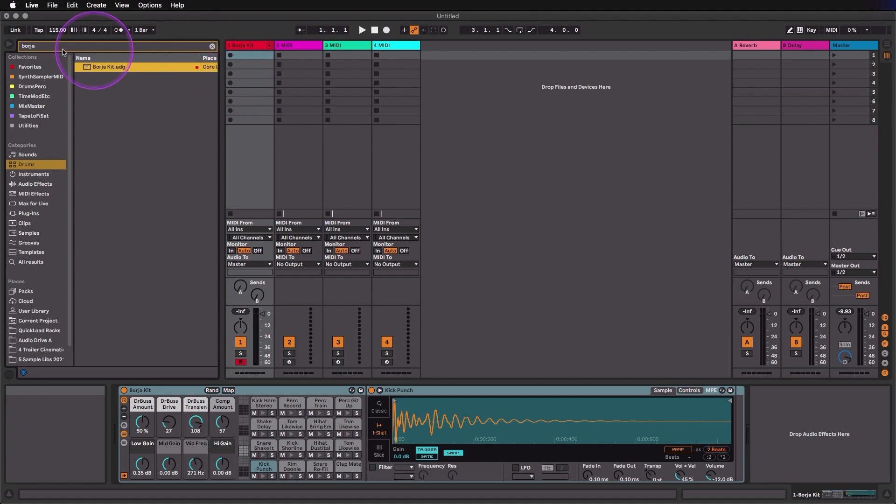
- Search the Sounds category for "jx chorus" and load JX Chorus Bass.adv onto the second MIDI track
left_click(39, 47)
type("j")
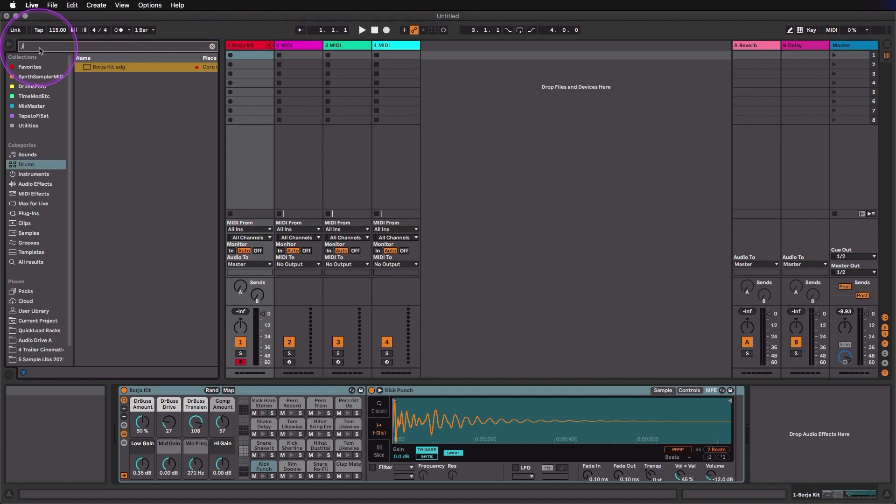
type("x chorus")
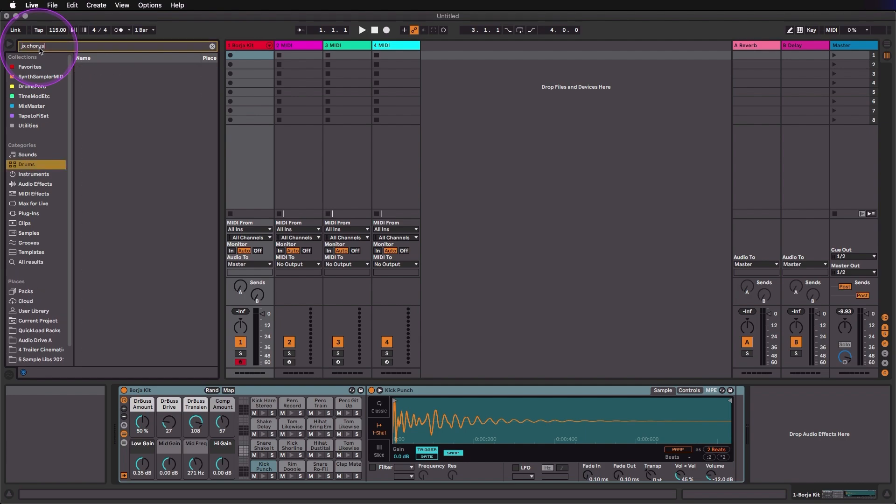
left_click(28, 154)
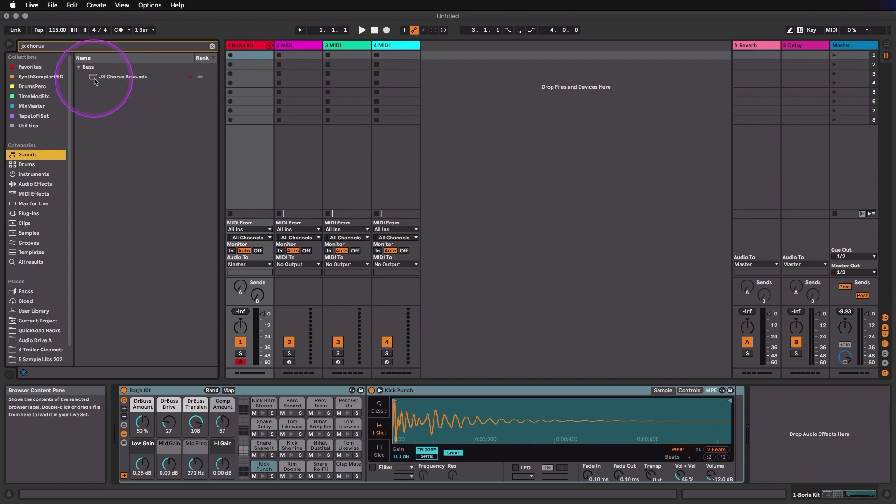
left_click_drag(93, 79, 290, 81)
- Clear the browser search and load E-Piano Rusty.adg from the Piano & Keys sounds onto the third MIDI track
left_click(212, 46)
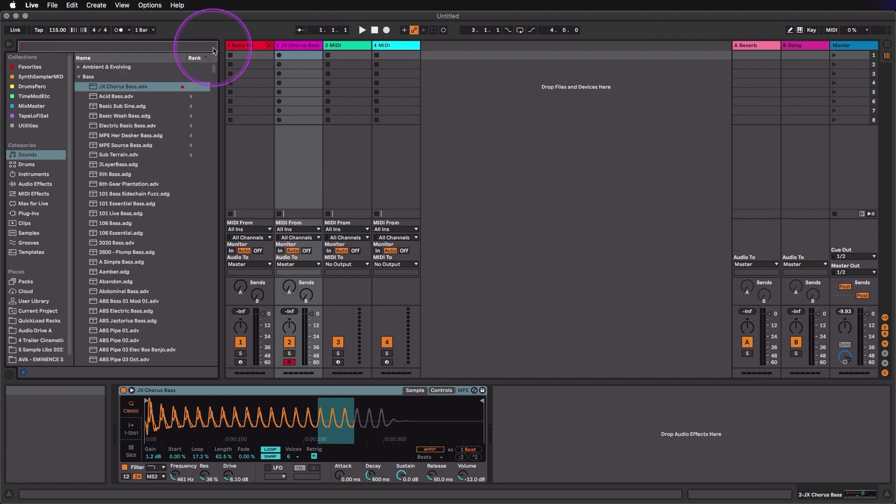
left_click(79, 77)
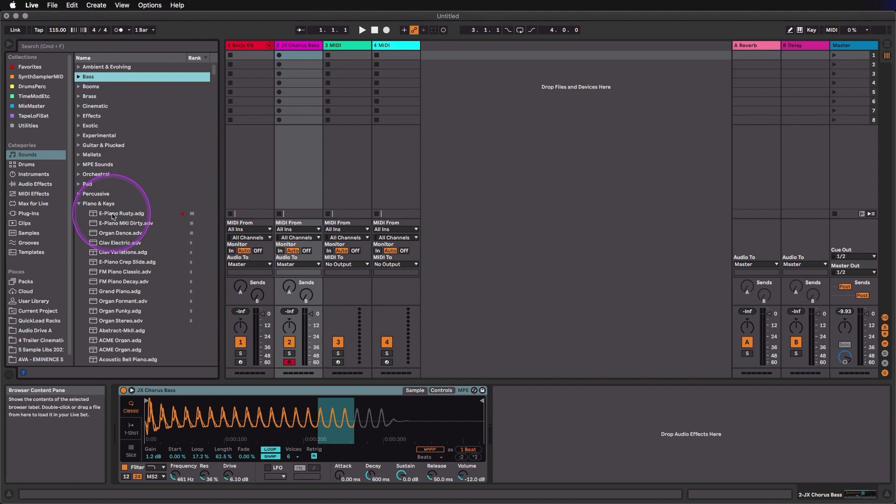
left_click_drag(113, 215, 354, 96)
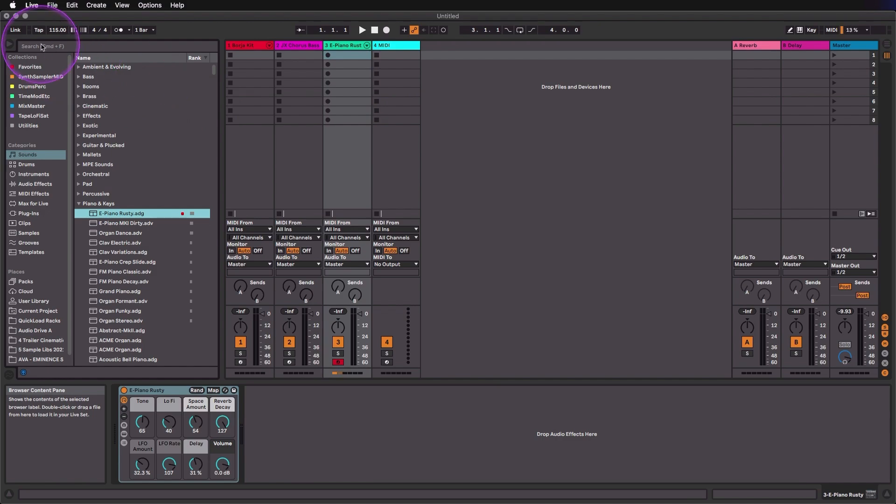
- Search the sounds for "little", load Little Synth Piano.adg onto the fourth MIDI track and disarm that track
left_click(41, 46)
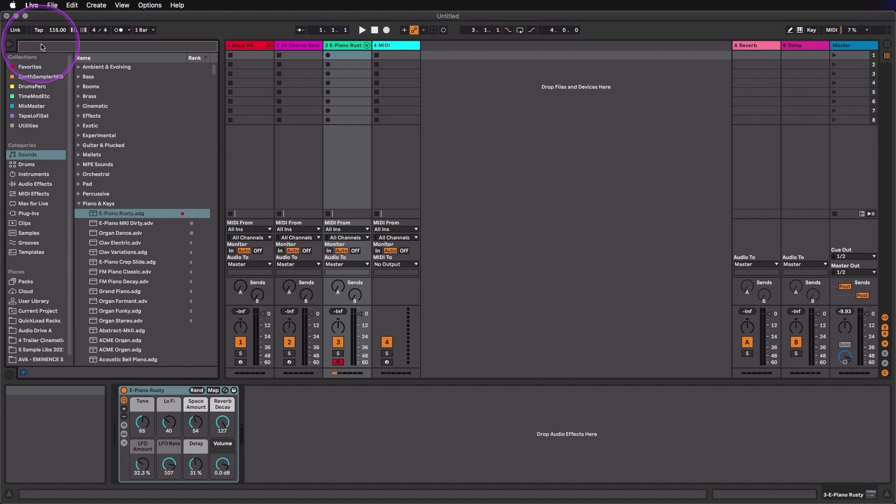
type("little")
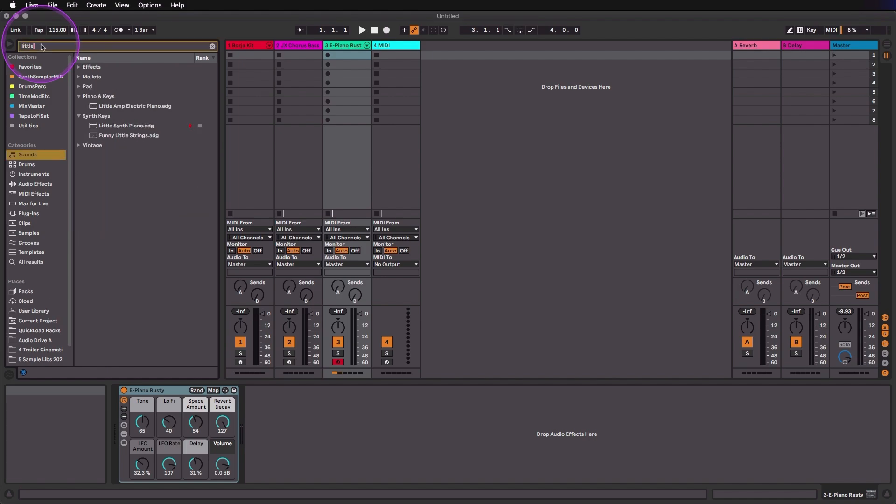
left_click_drag(140, 126, 396, 90)
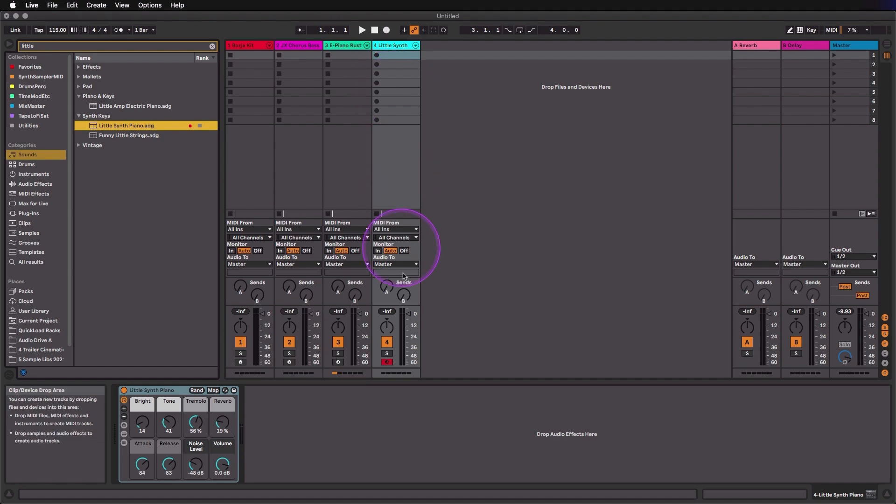
left_click(386, 363)
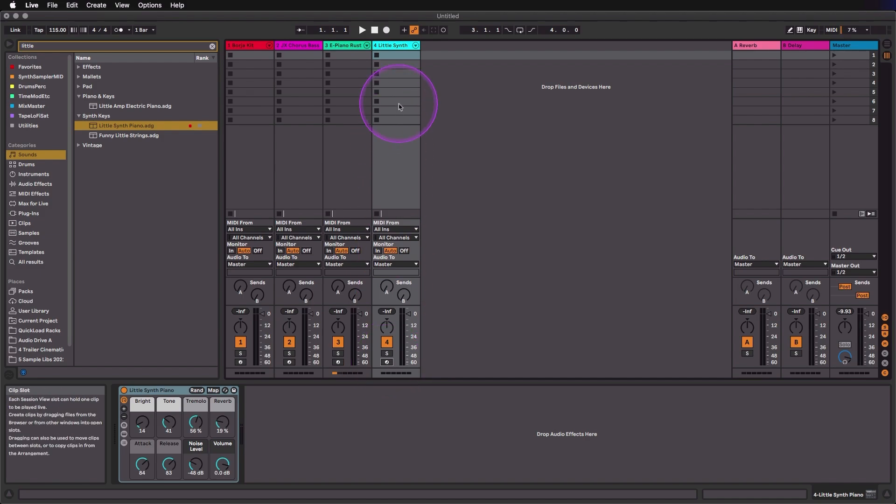
- Clear the browser search and show the Favorites collection
left_click(213, 47)
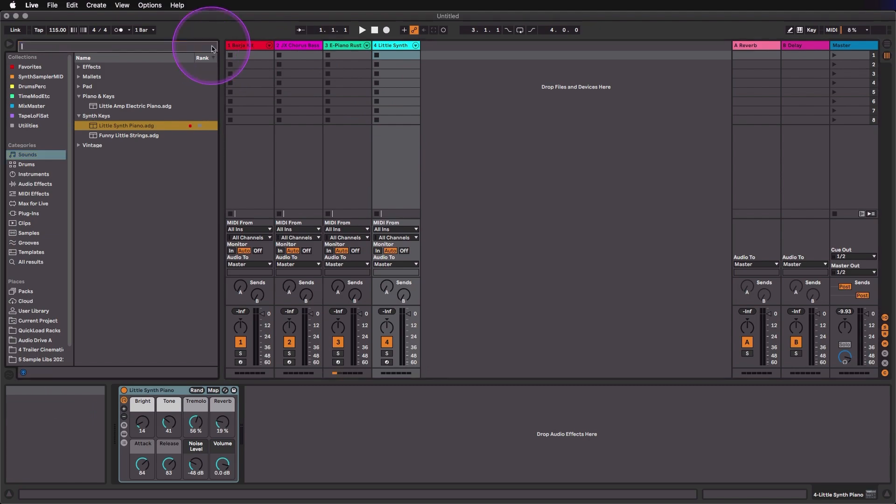
left_click(42, 69)
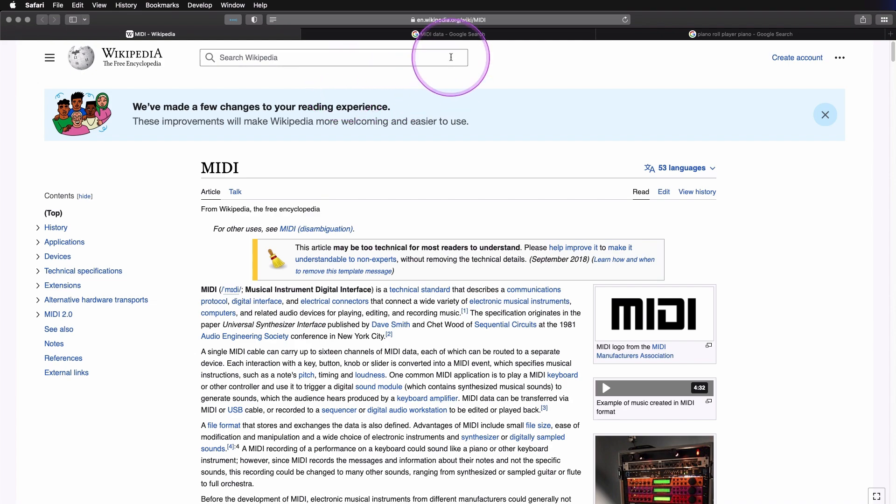
- In Safari, switch from the MIDI Wikipedia article to the "MIDI data" Google search page
left_click(461, 34)
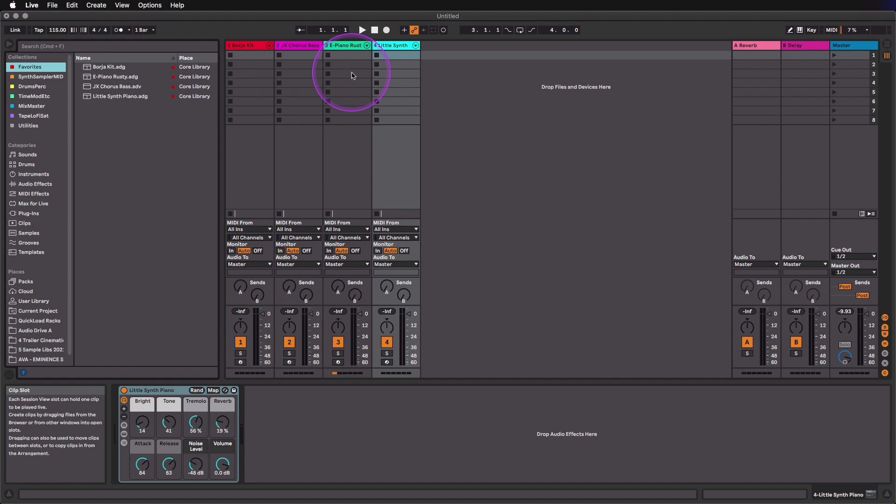
- Create an empty MIDI clip in the third slot of the E-Piano Rusty track and enlarge its note editor
double_click(352, 75)
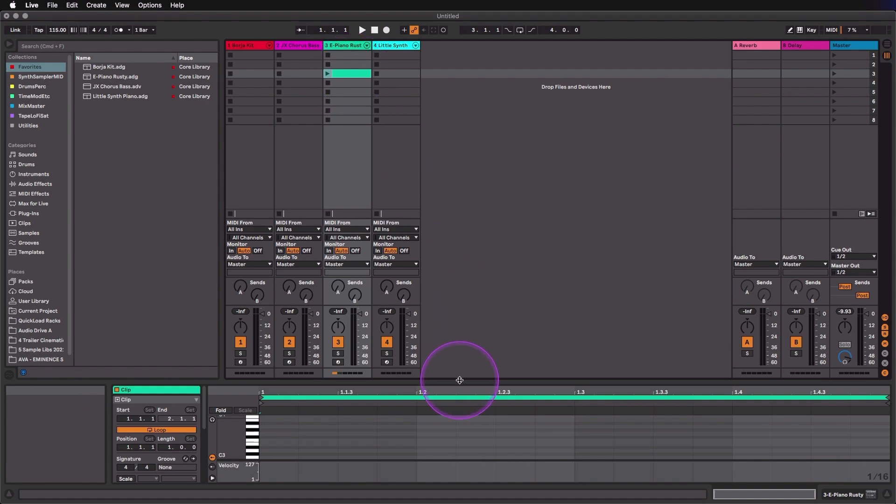
left_click_drag(459, 380, 455, 250)
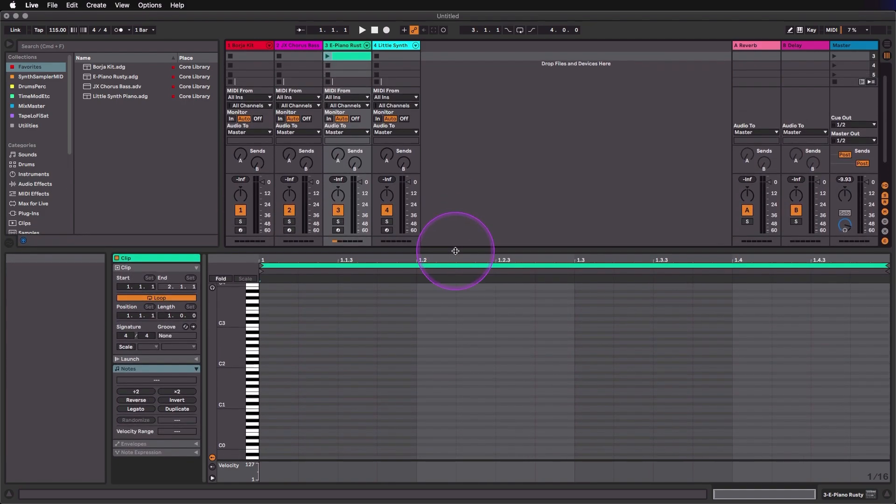
- Hide the mixer's In/Out and Sends sections, keeping the return tracks shown
left_click(885, 186)
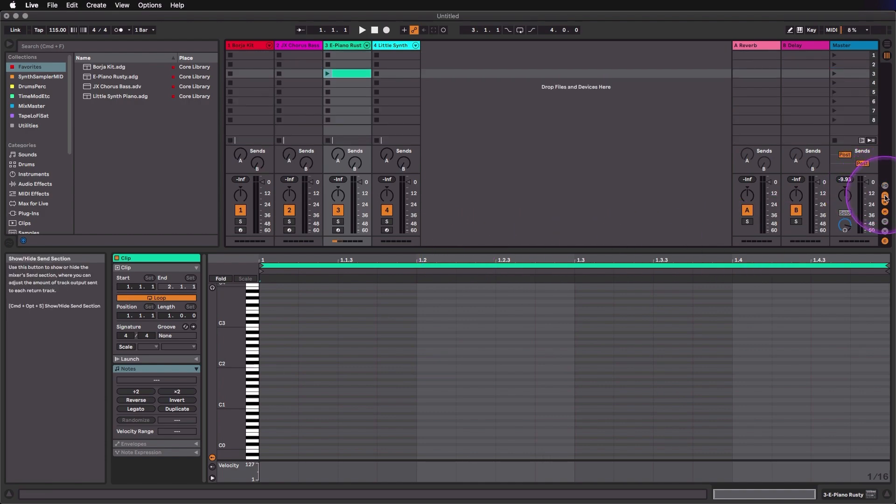
left_click(885, 196)
left_click(885, 207)
left_click(885, 207)
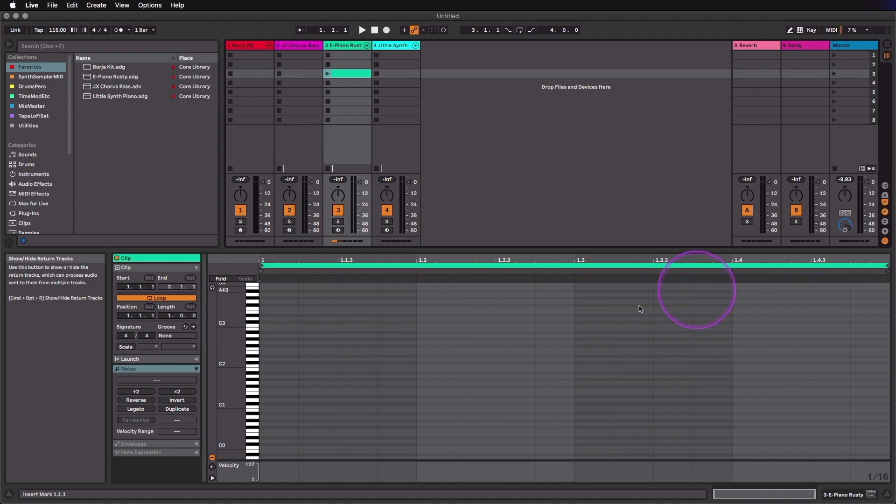
- With Draw Mode on, draw sixteenth notes in the E-Piano Rusty clip: G#2 at 1.1.1, F3 at 1.2 and B2 at 1.2.4
left_click(244, 278)
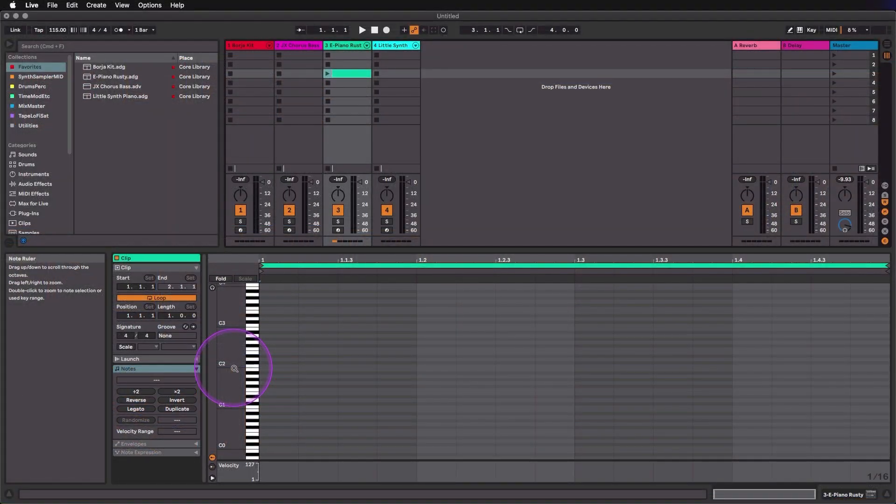
left_click_drag(235, 368, 224, 421)
left_click_drag(226, 352, 227, 353)
double_click(227, 353)
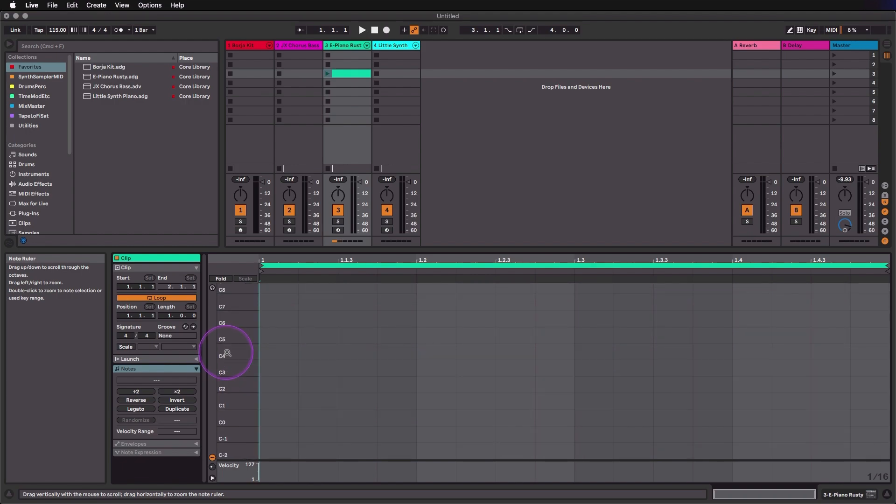
left_click_drag(226, 352, 227, 354)
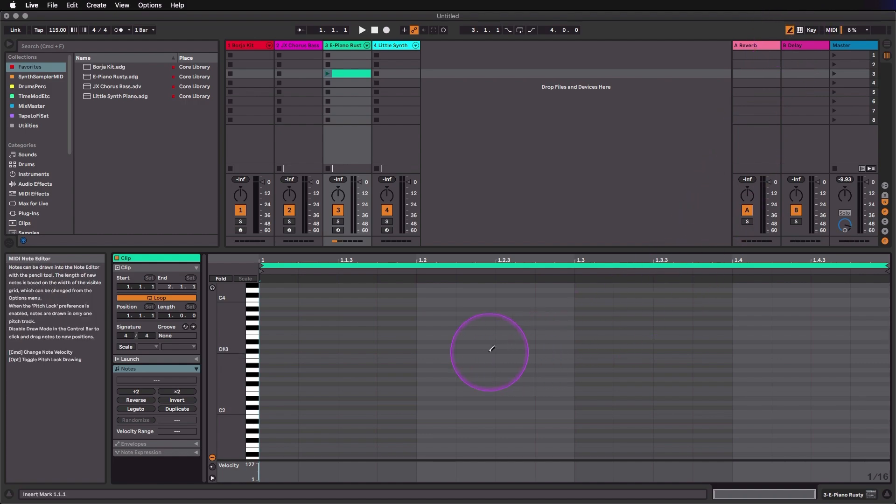
key("b")
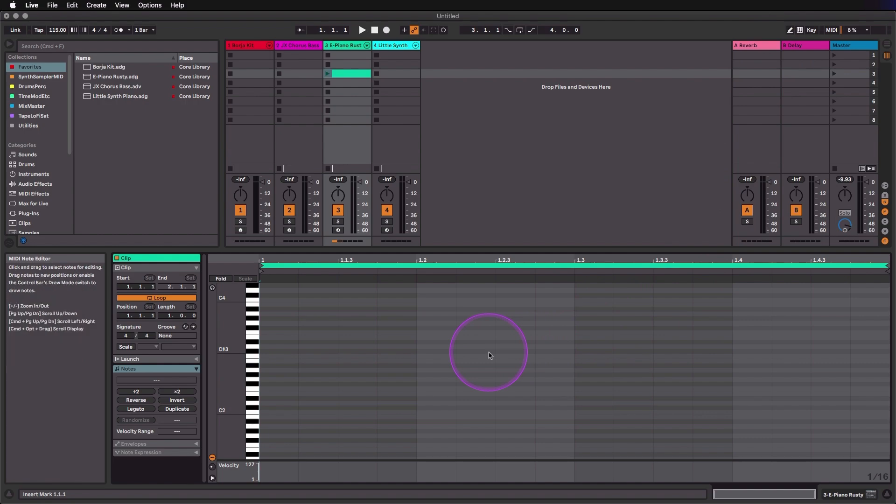
key("b")
key("b")
key("b")
left_click(298, 373)
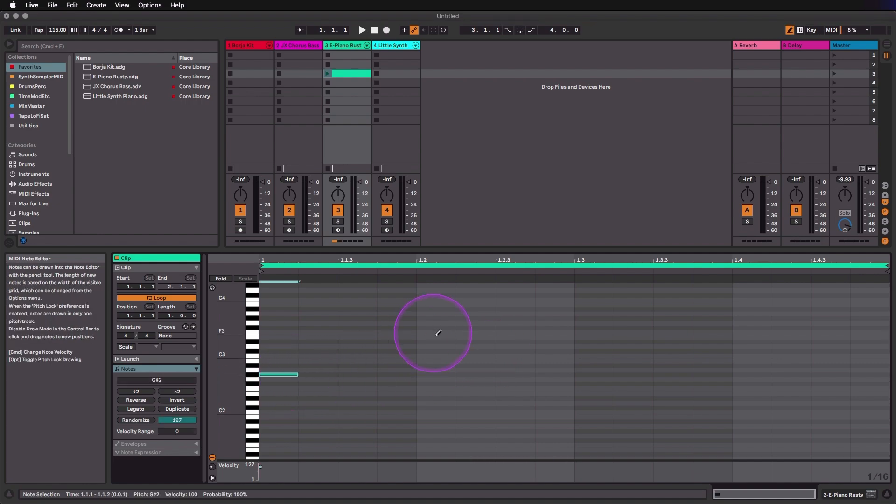
left_click(430, 331)
left_click(540, 360)
- Launch the E-Piano Rusty clip, extend the B2 note to one beat ending at 1.3.4, and turn Draw Mode off
left_click(329, 76)
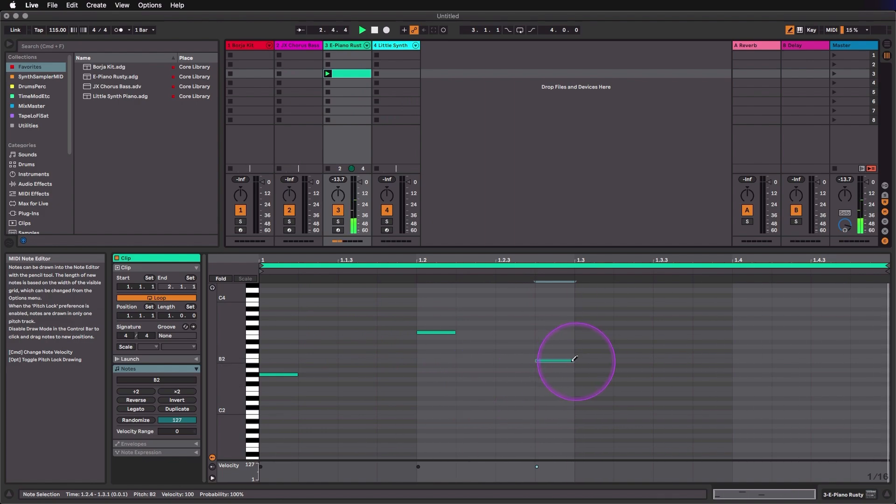
left_click_drag(572, 360, 705, 351)
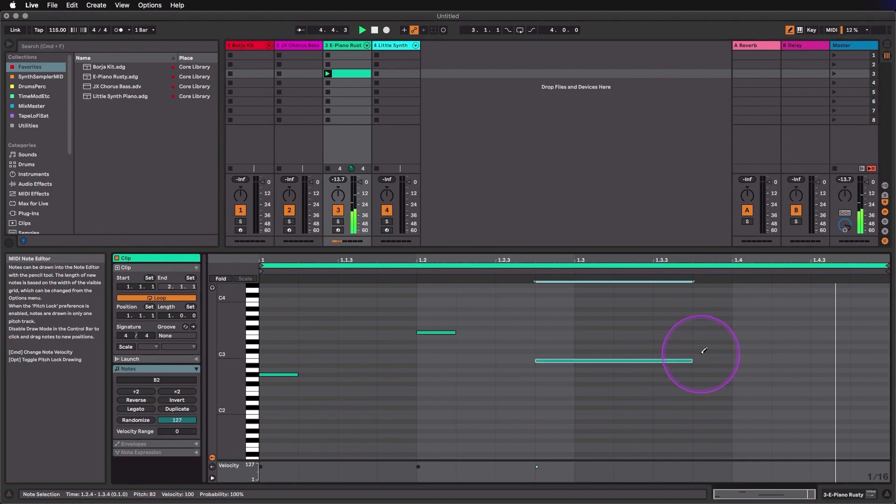
key("b")
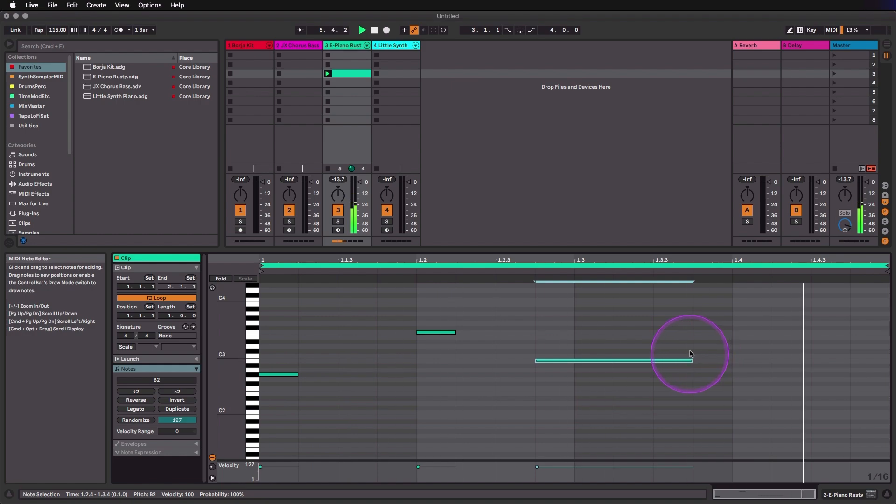
- Move the G#2 note in the E-Piano Rusty clip to D3 at 1.1.3
left_click(688, 339)
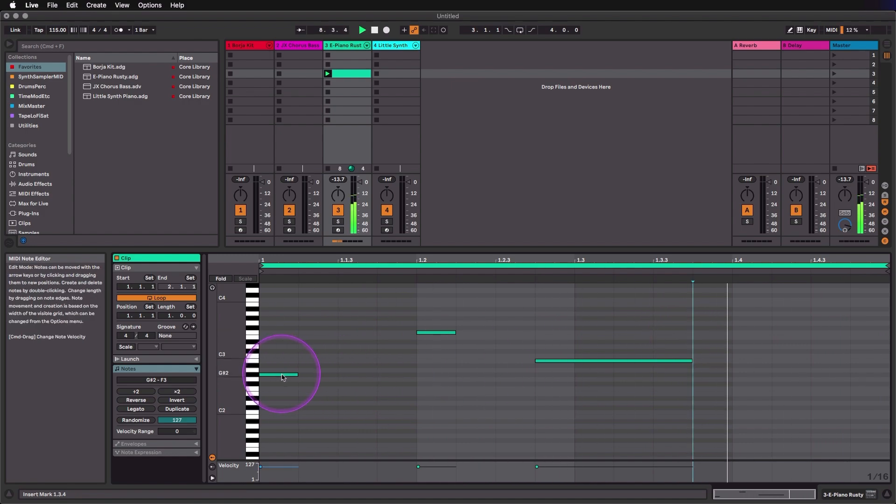
left_click_drag(282, 377, 363, 346)
mouse_move(238, 356)
left_mouse_down()
mouse_move(219, 370)
mouse_move(230, 360)
left_mouse_up()
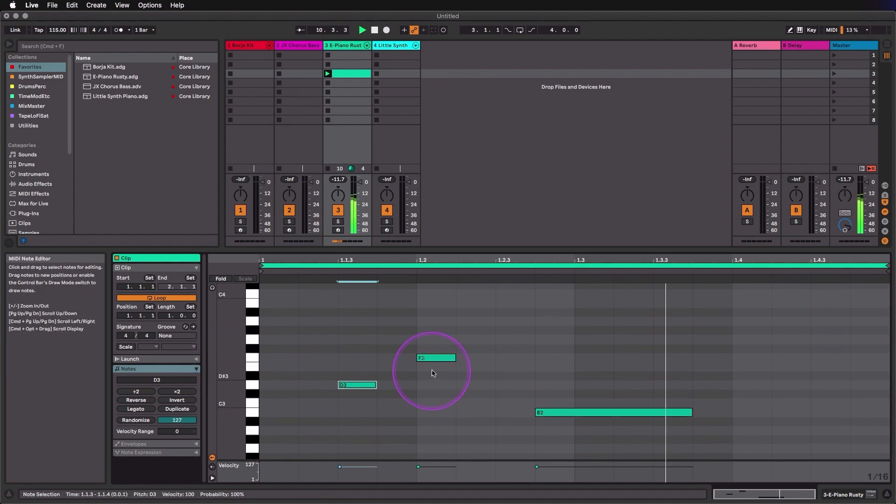
- Select the D3 and F3 notes and move them together to C3 at 1.1.1 and D#3 at 1.1.3
left_click_drag(310, 336, 486, 423)
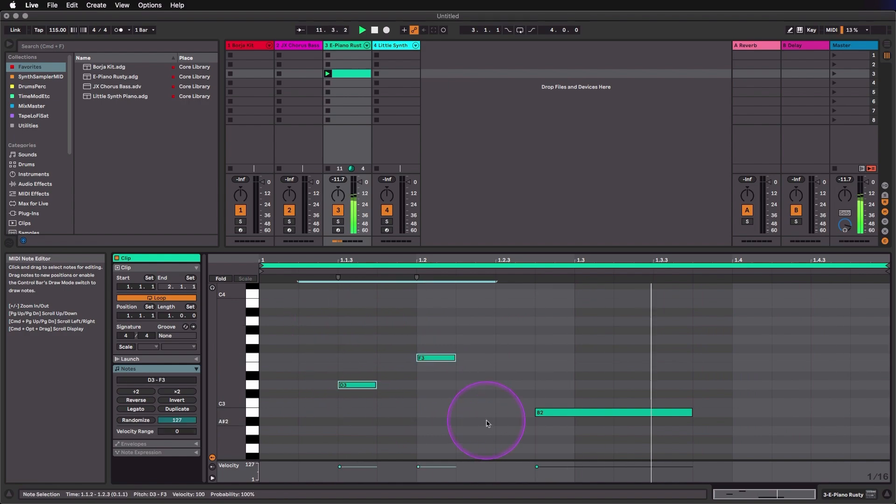
left_click_drag(355, 385, 352, 404)
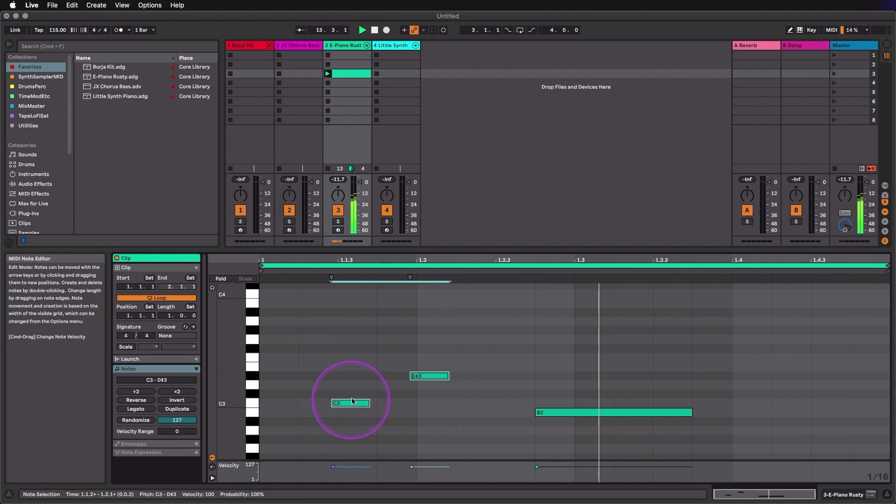
key("Left")
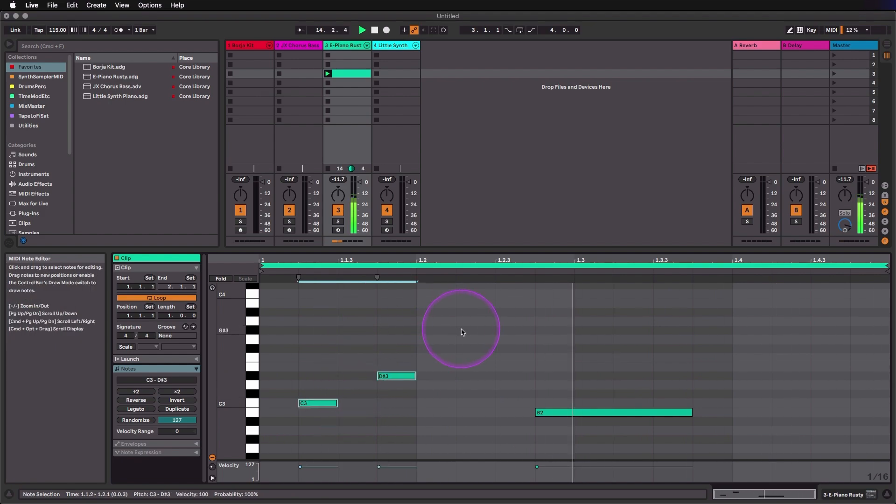
key("Up")
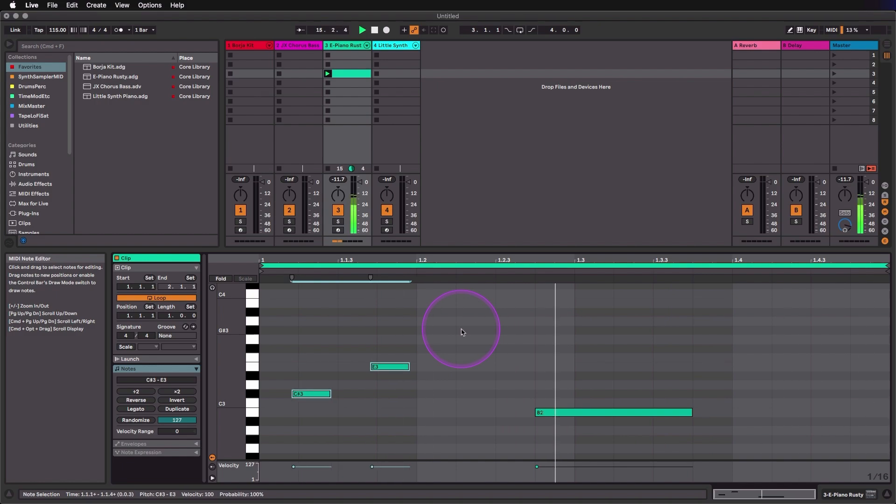
key("Left")
key("Down")
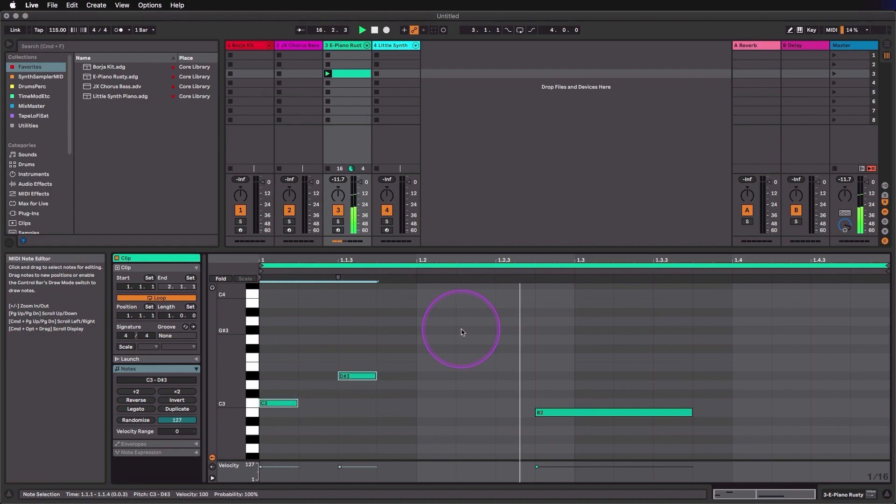
- Delete the C3, D#3 and B2 notes from the clip
key("Delete")
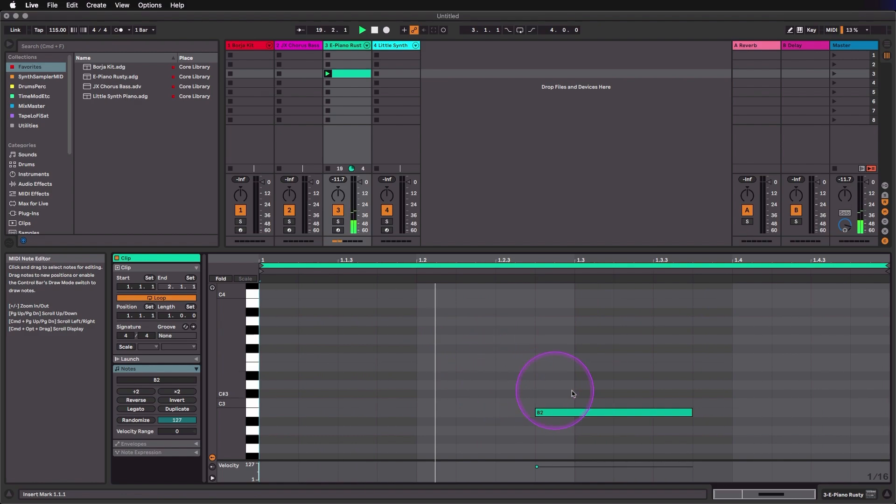
left_click(574, 410)
double_click(580, 413)
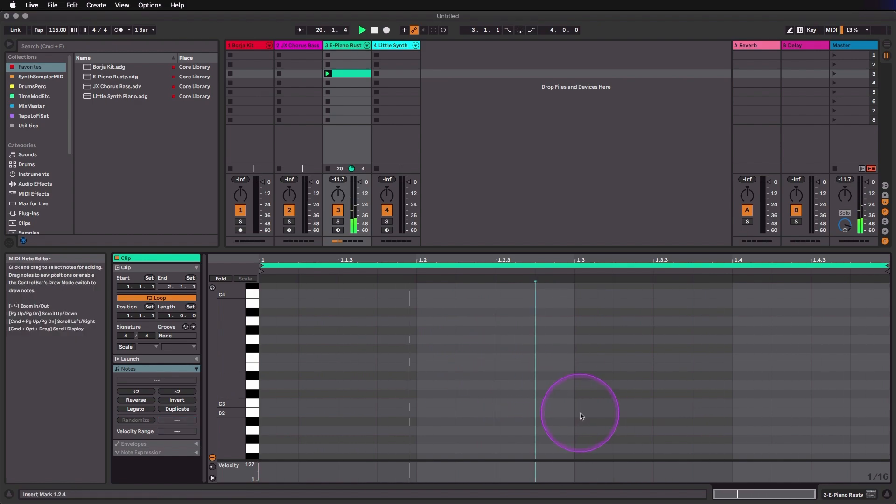
- Add sixteenth-note C3s at 1.1.1 and 1.2.2, and an eighth-note F3 at 1.3 using a 1/8 fixed grid and Draw Mode
double_click(278, 404)
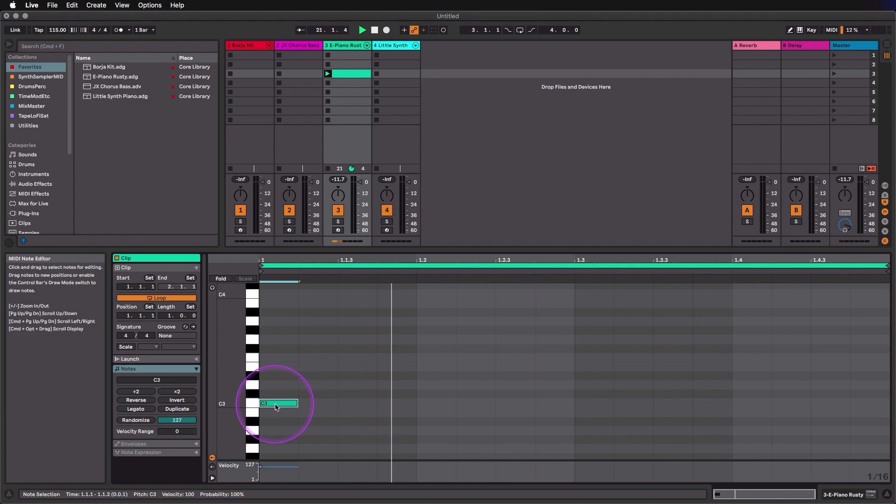
double_click(464, 404)
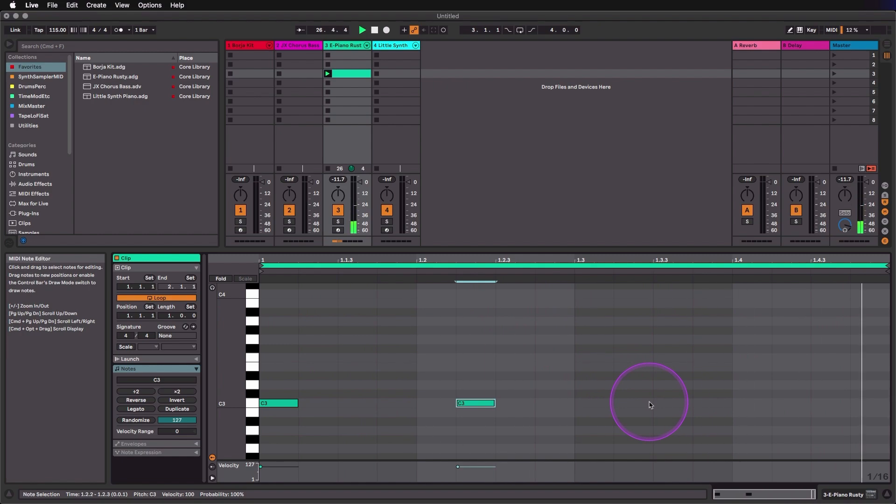
right_click(645, 301)
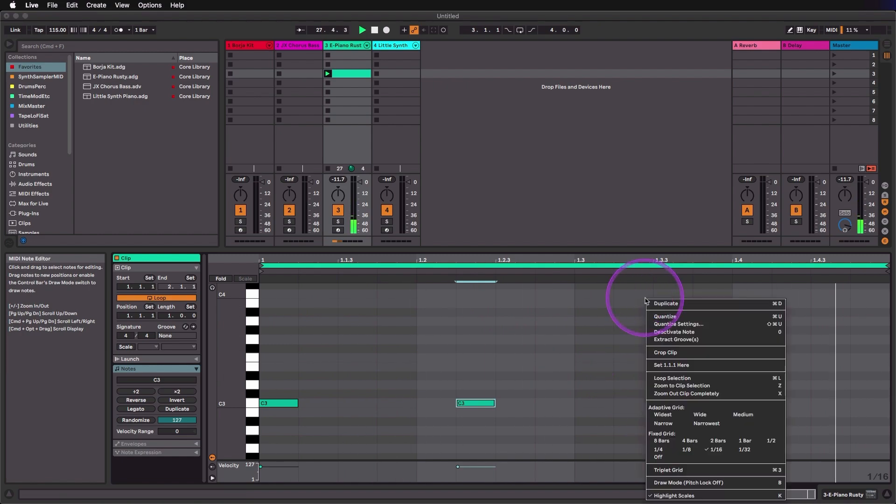
left_click(686, 450)
key("b")
left_click(610, 358)
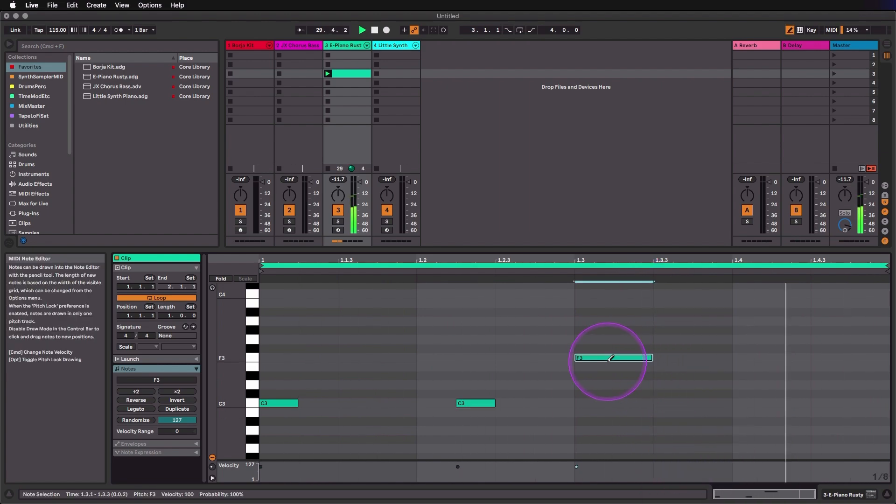
- Widen the grid to 1/4, narrow it to 1/16, and draw sixteenth-note E3s at 1.2.3 and 1.2.1
left_click(149, 5)
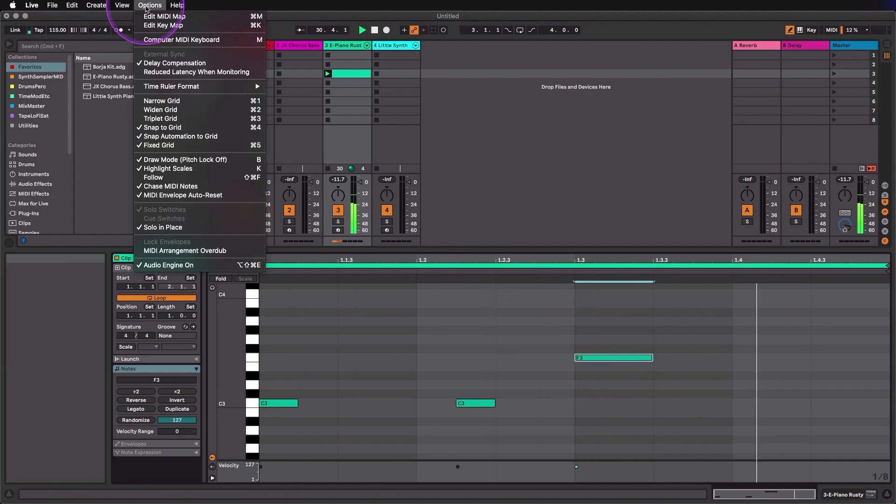
left_click(161, 109)
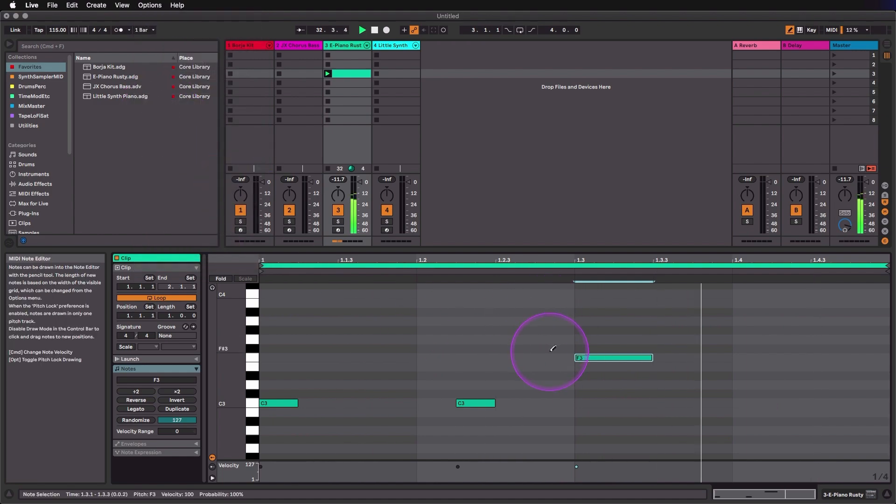
key("super+1")
left_click(515, 366)
left_click(445, 367)
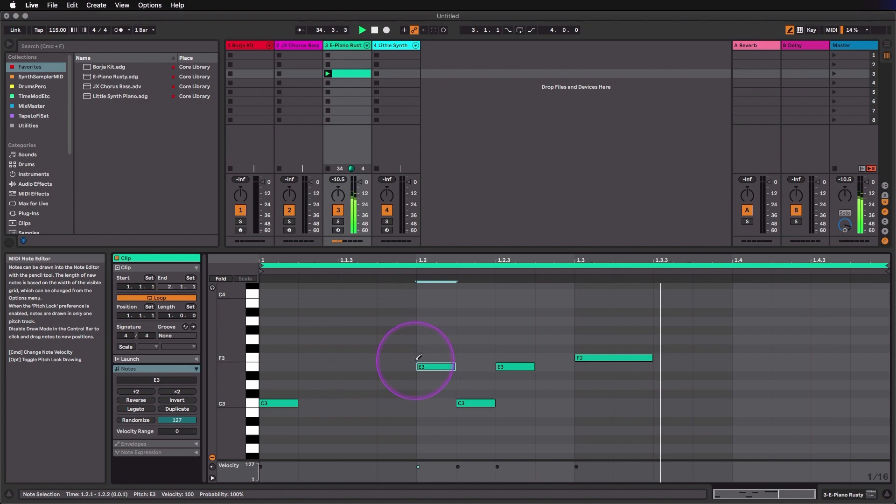
- Erase both E3 notes and set the clip's loop length to 2.0.0
left_click(428, 366)
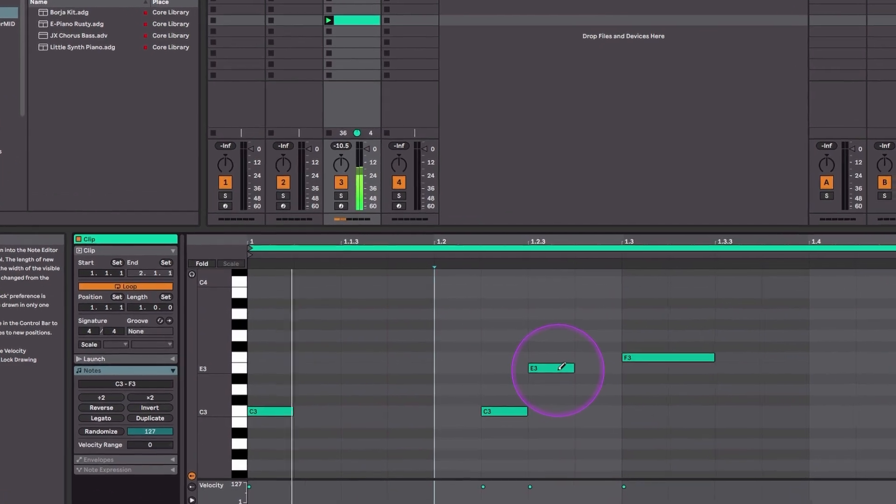
left_click(527, 367)
left_click(126, 304)
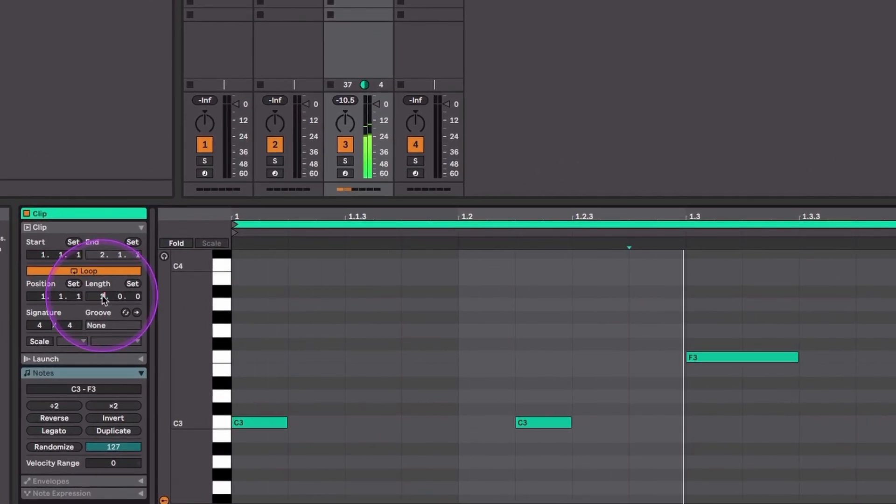
left_click_drag(104, 299, 102, 295)
- Select the loop brace and repeatedly halve and double its length, ending on 0.2.0
left_click(292, 225)
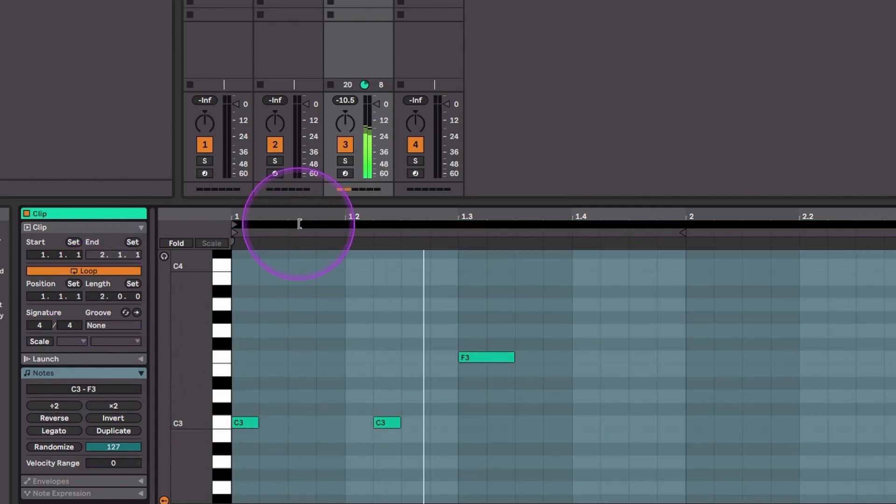
key("super+Down")
key("super+Down")
key("super+Down")
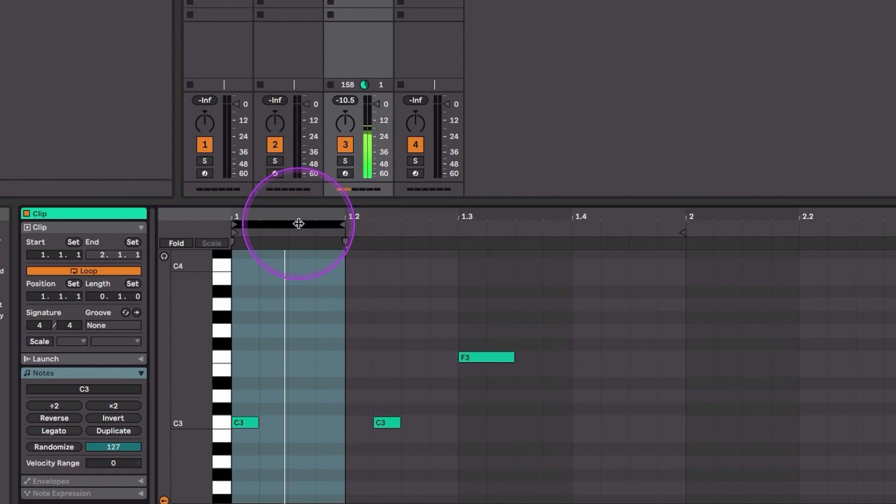
key("super+Up")
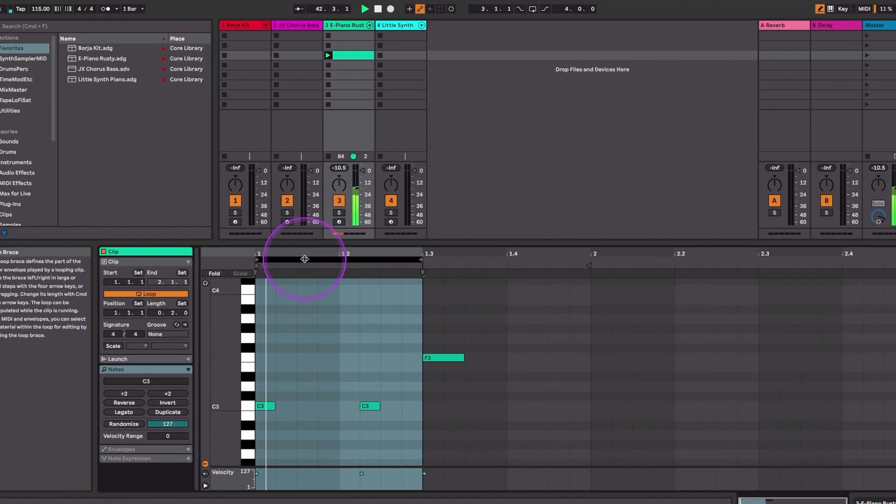
key("super+Up")
key("super+Down")
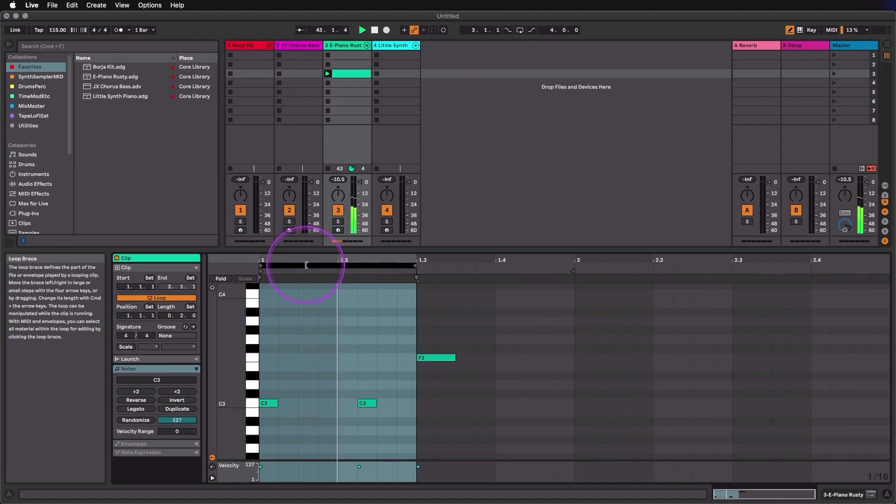
- Move the loop brace forward by its own length to 2.3.1 and back to 1.1.1
key("Right")
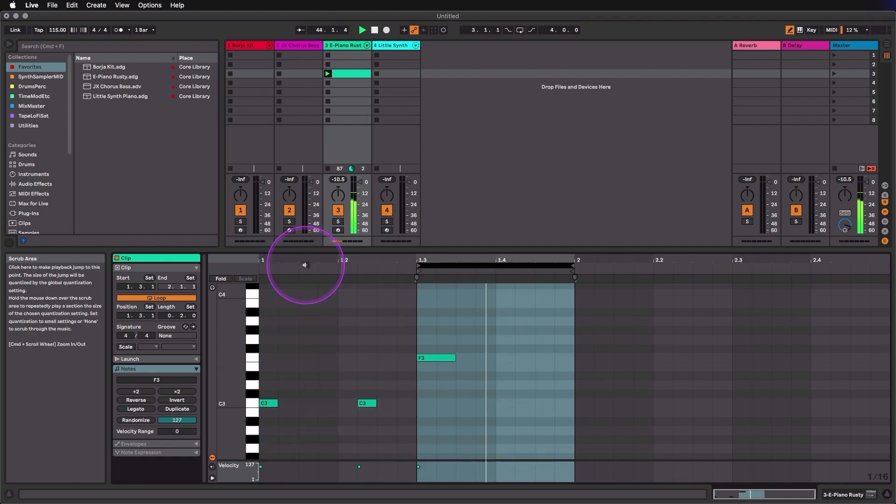
key("Right")
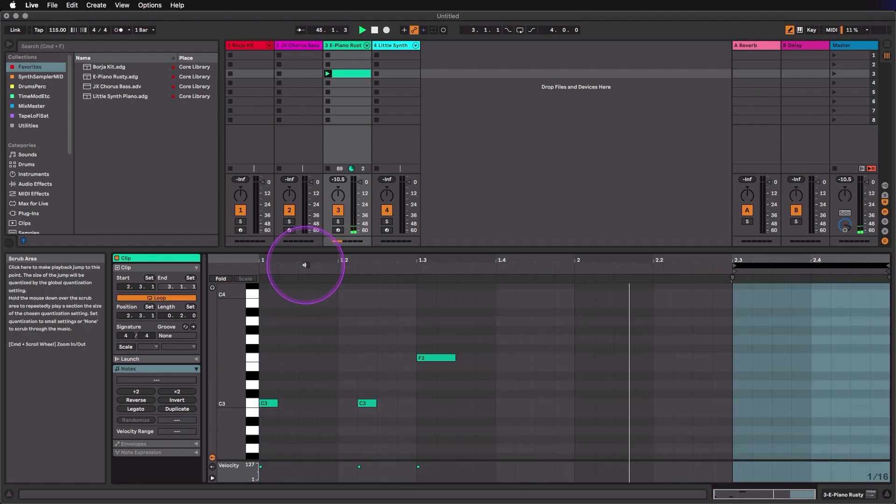
key("Left")
key("Left")
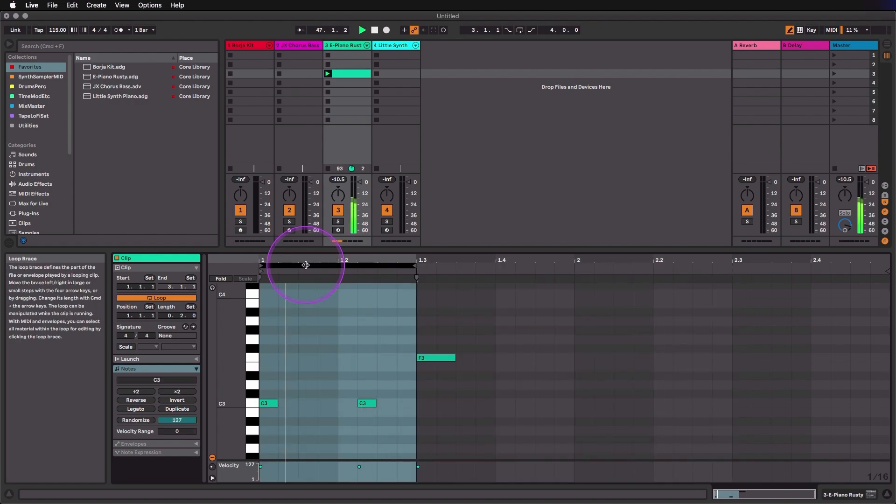
- Shift the loop brace to position 1.1.4 and move the clip's start marker to 1.1.4
key("Right")
key("Right")
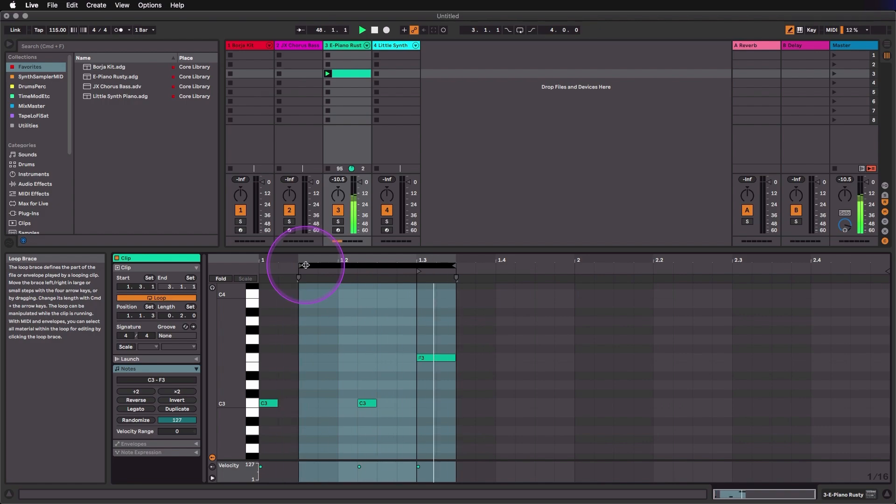
key("Right")
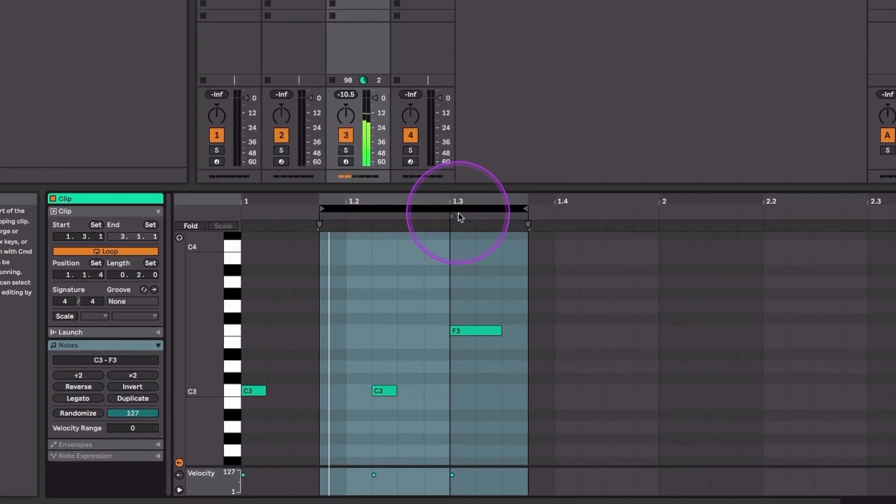
left_click_drag(457, 216, 327, 216)
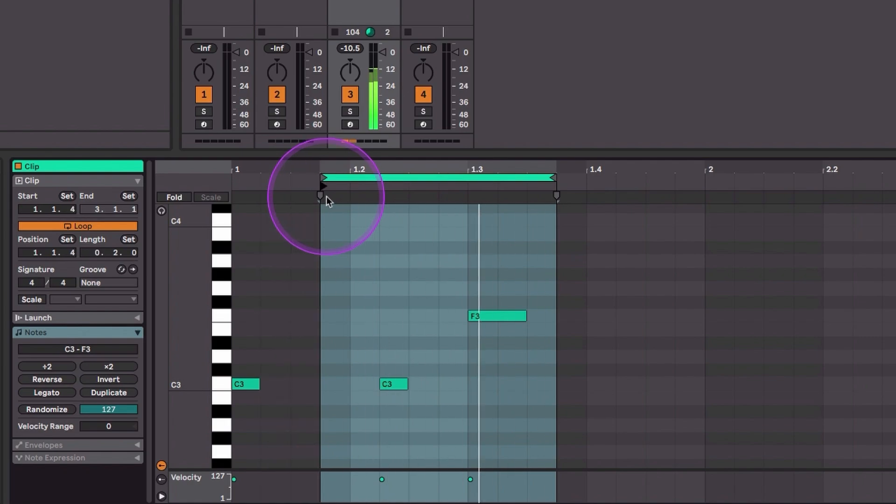
- Nudge the loop brace back to 1.1.3 and move the clip's start marker to 1.2.2
left_click(364, 178)
key("Left")
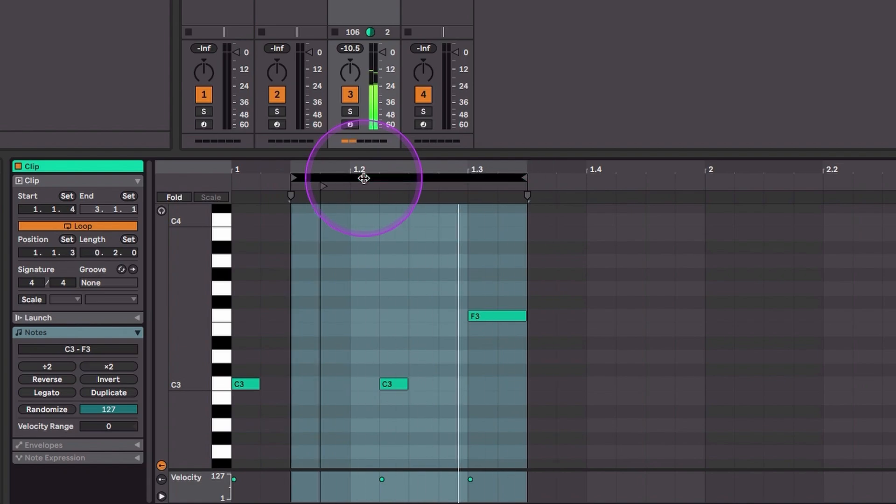
left_click_drag(323, 187, 382, 186)
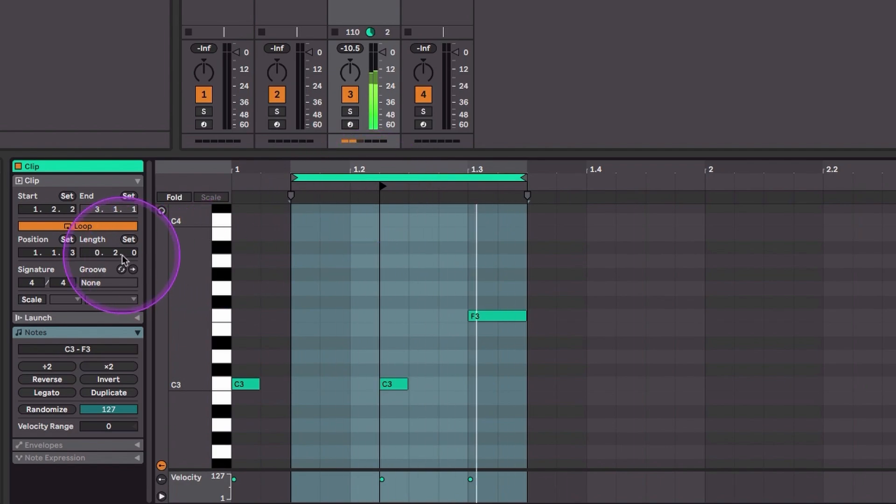
- Set the clip start to 1.1.1, replay the clip, and extend the loop start back to 1.1.1
double_click(37, 208)
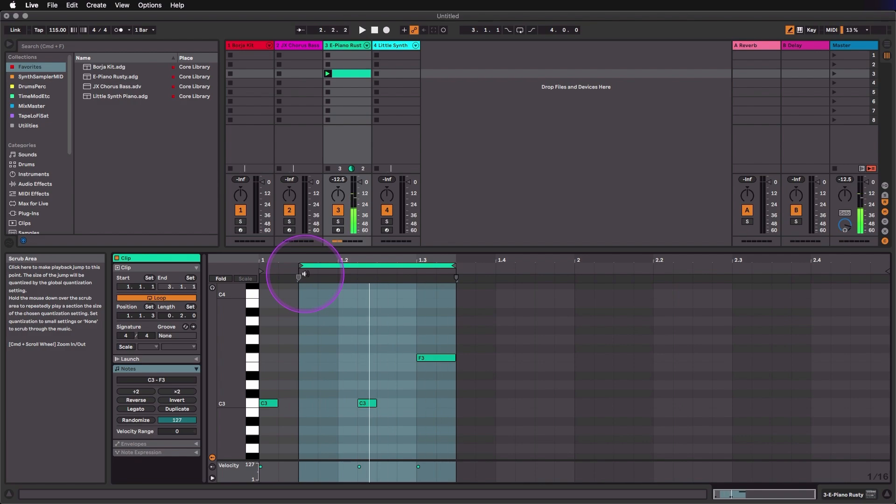
key("space")
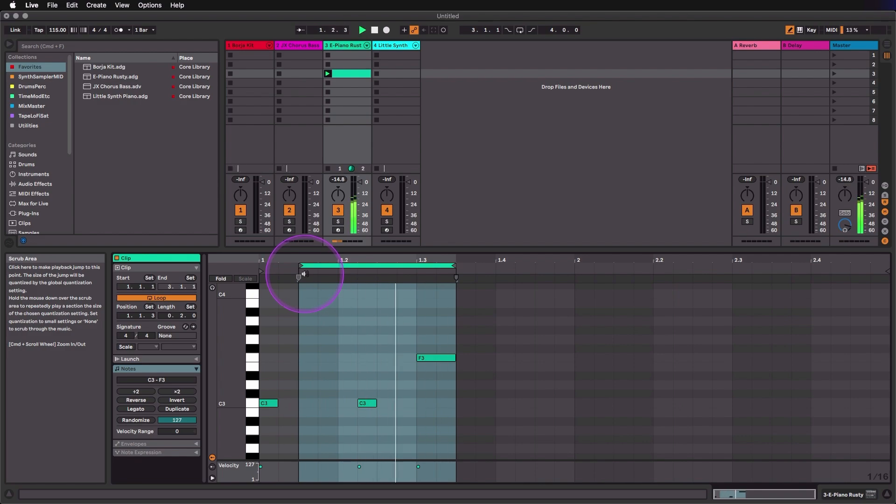
left_click_drag(305, 266, 262, 266)
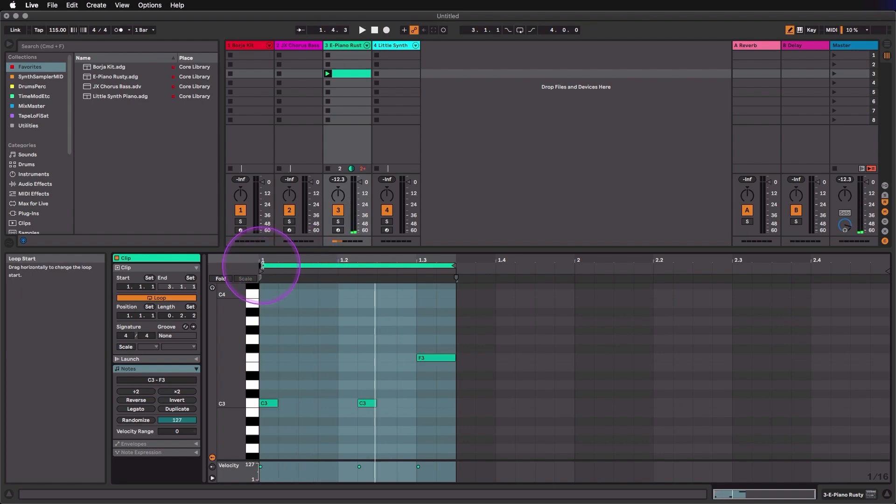
- With Draw Mode off, clear all notes from the E-Piano Rusty clip and delete the clip from the third slot
key("b")
left_click(321, 358)
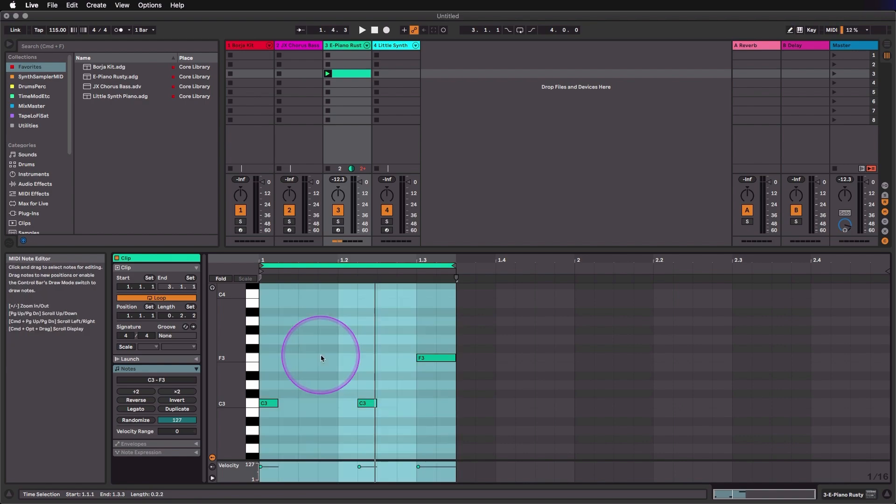
left_click(320, 357)
key("super+a")
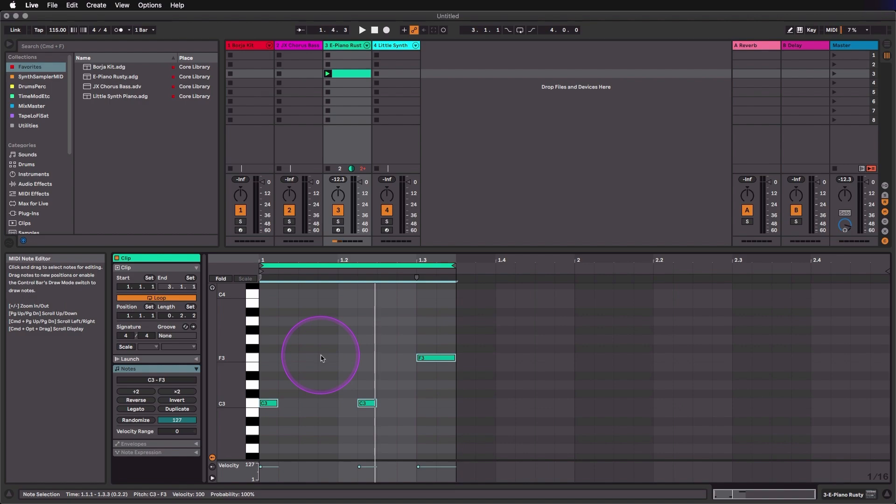
key("Delete")
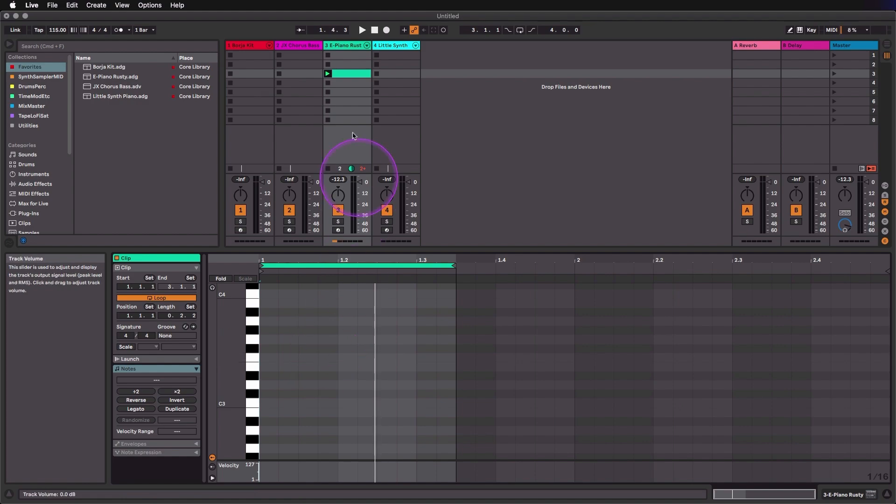
left_click(349, 75)
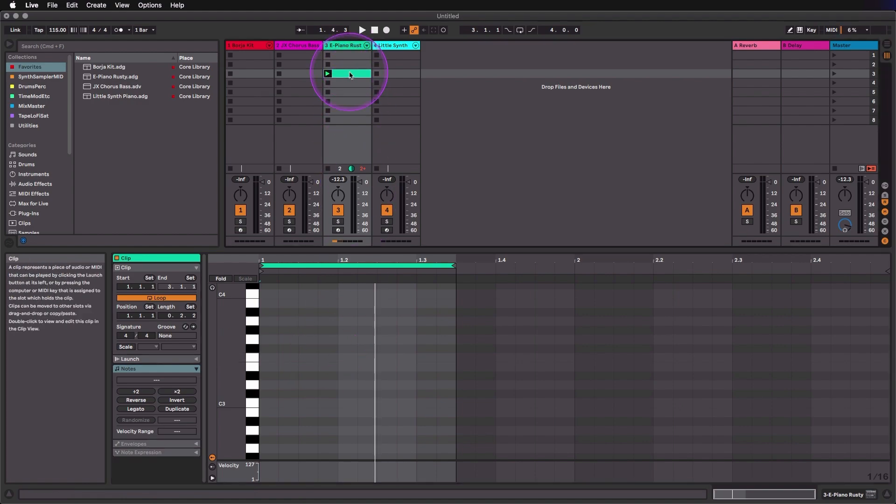
key("Delete")
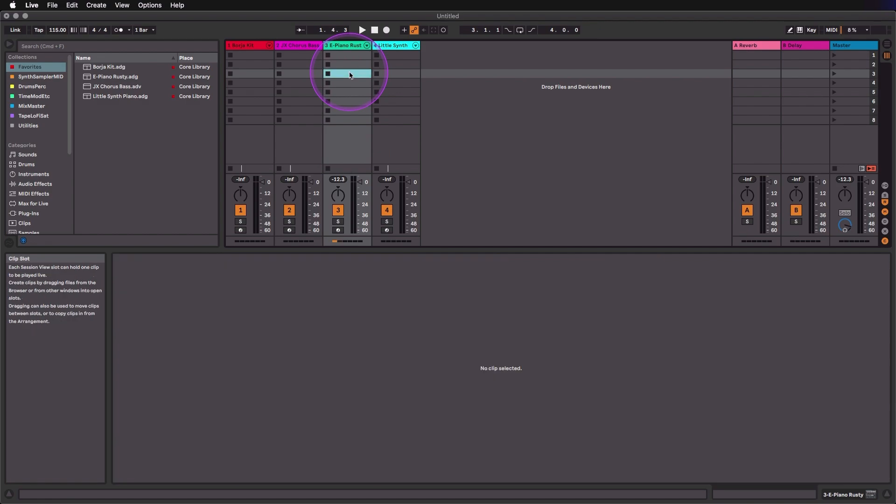